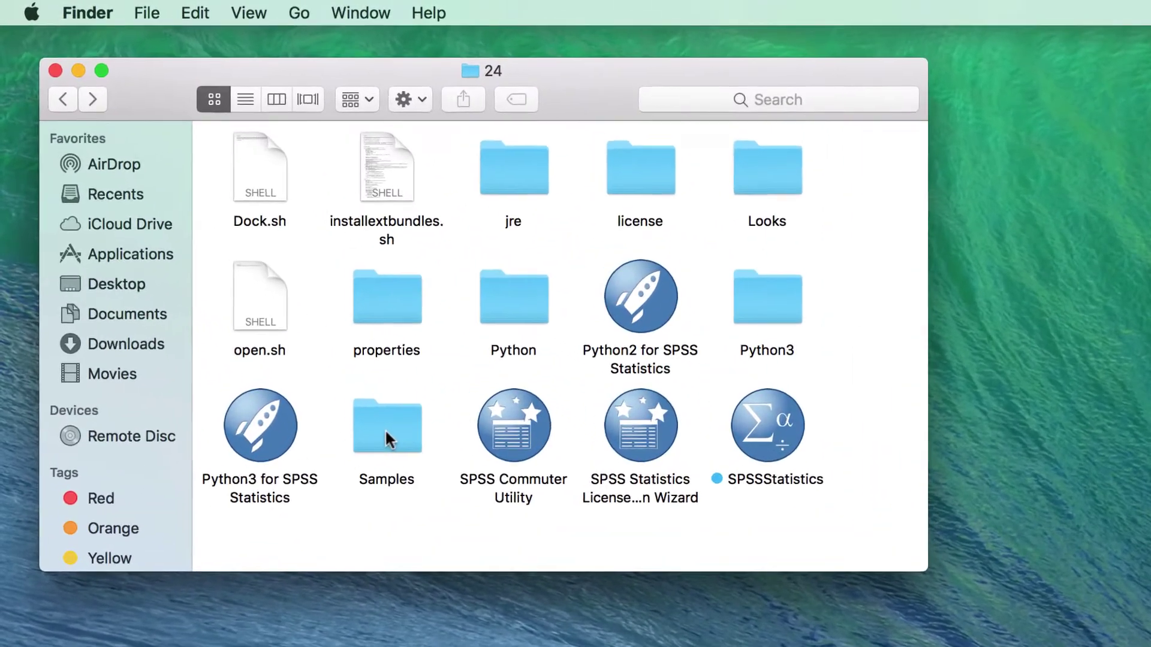
- Open the sample workbook demo.xlsx from the Samples/English folder in Excel
{"action": "left_click", "coordinate": [270, 303]}
{"action": "double_click", "coordinate": [401, 450]}
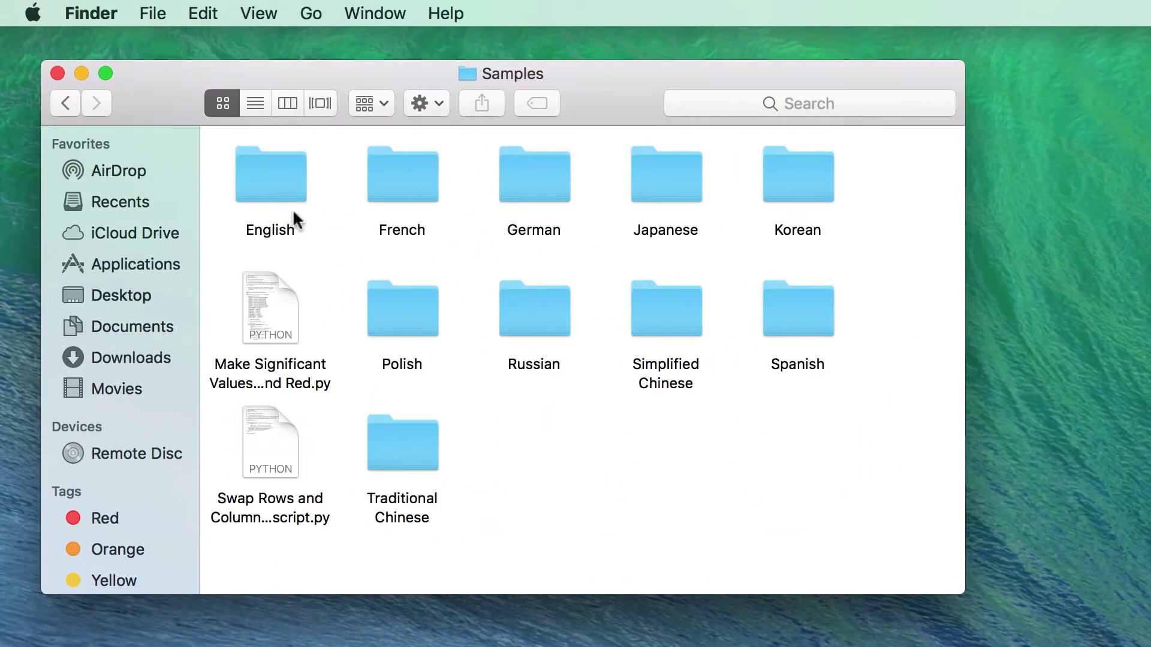
{"action": "double_click", "coordinate": [279, 187]}
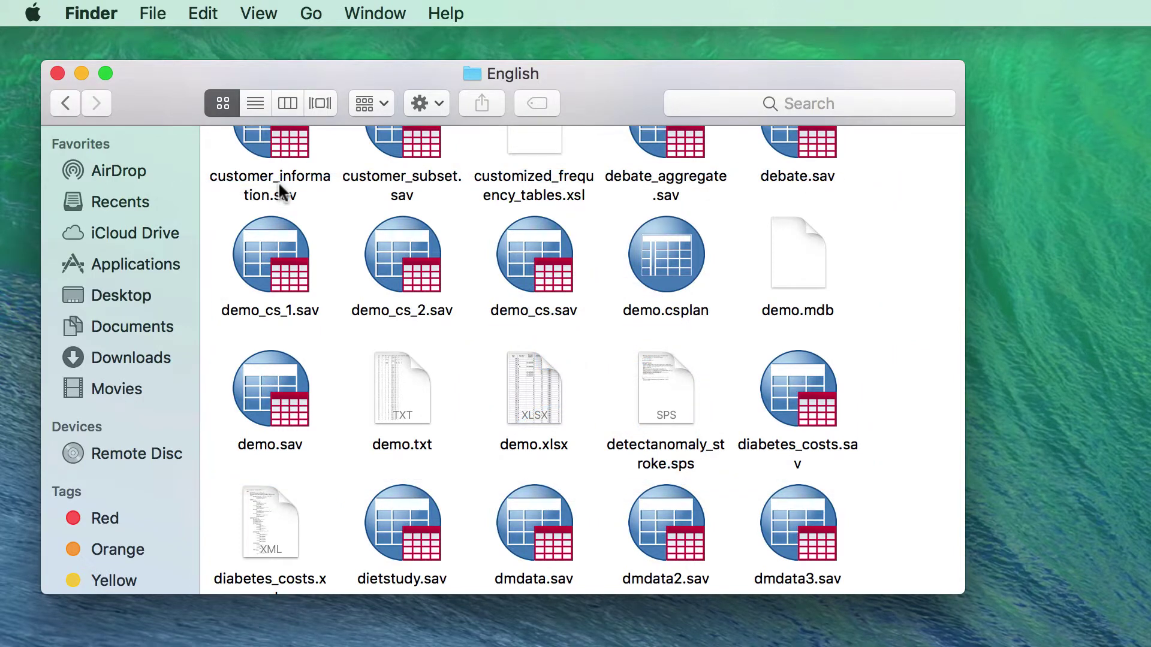
{"action": "left_click", "coordinate": [538, 389]}
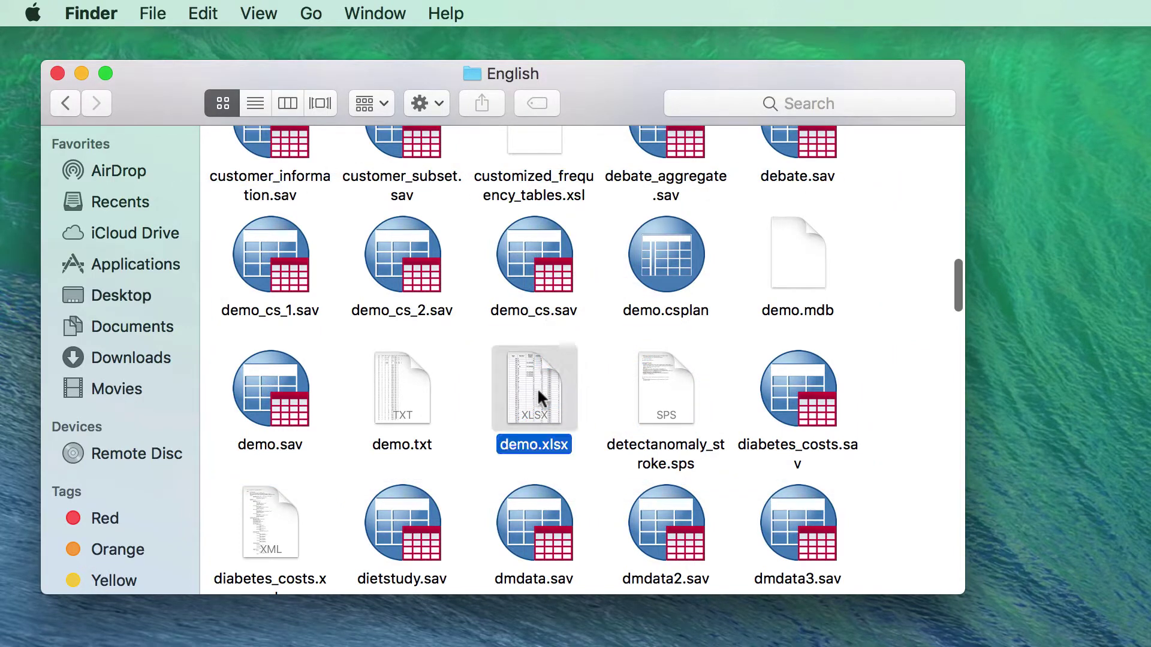
{"action": "double_click", "coordinate": [537, 387]}
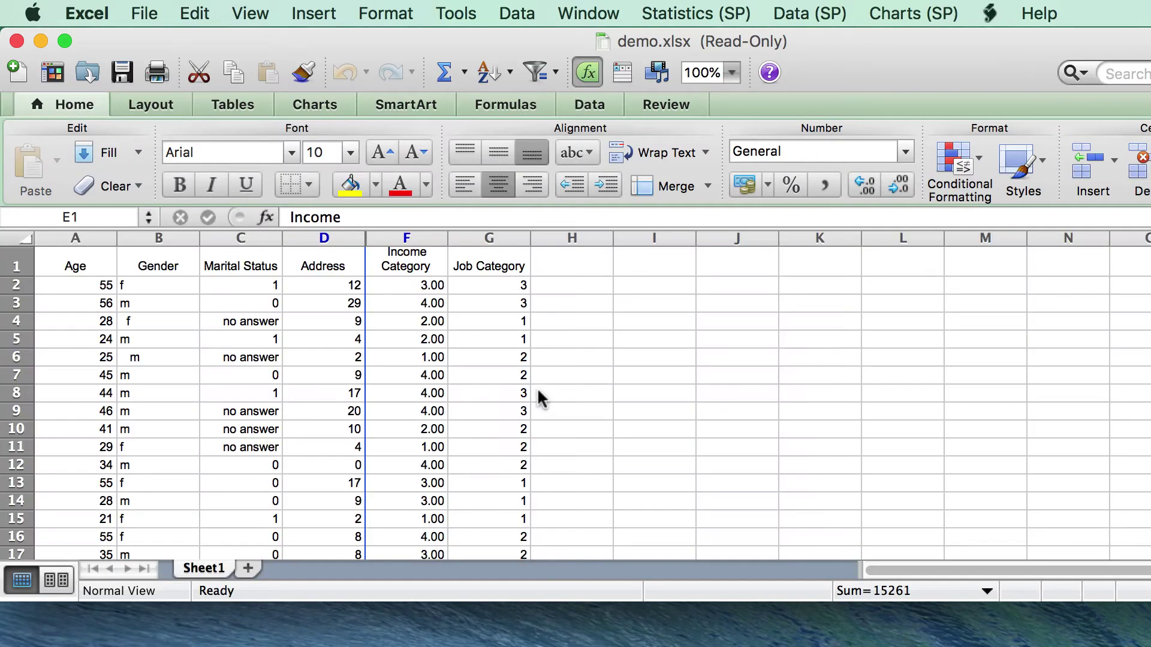
- Save the sheet to the Desktop as a Comma Separated Values (.csv) file named demo, accepting the feature-loss prompt
{"action": "left_click", "coordinate": [145, 13]}
{"action": "left_click", "coordinate": [189, 214]}
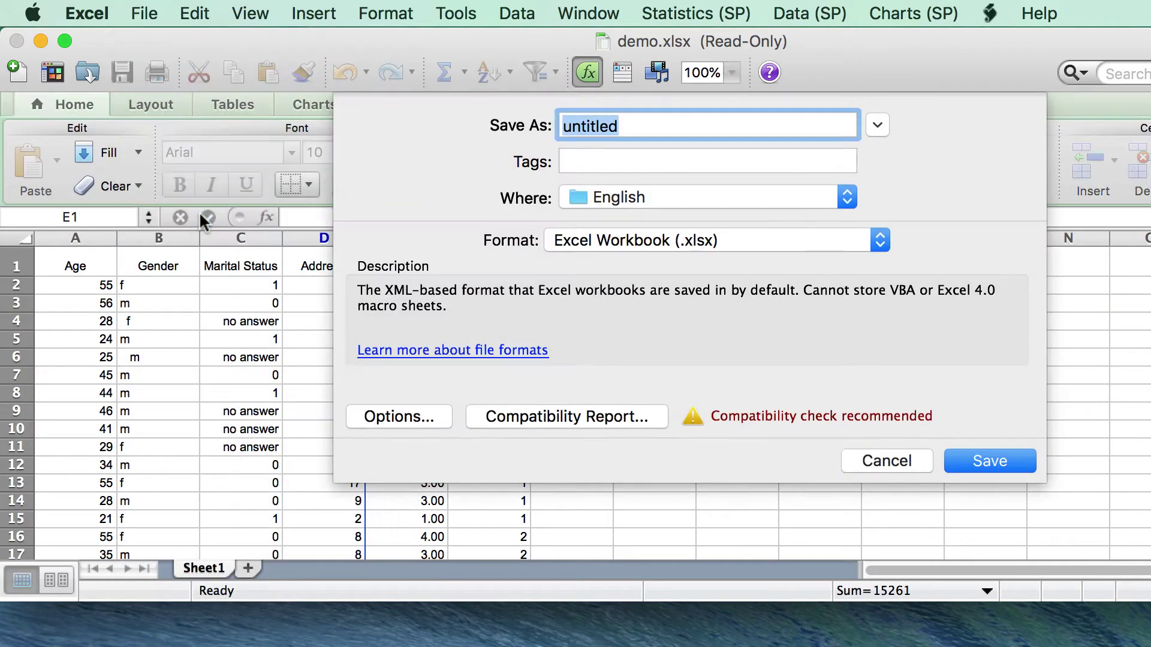
{"action": "left_click", "coordinate": [737, 243]}
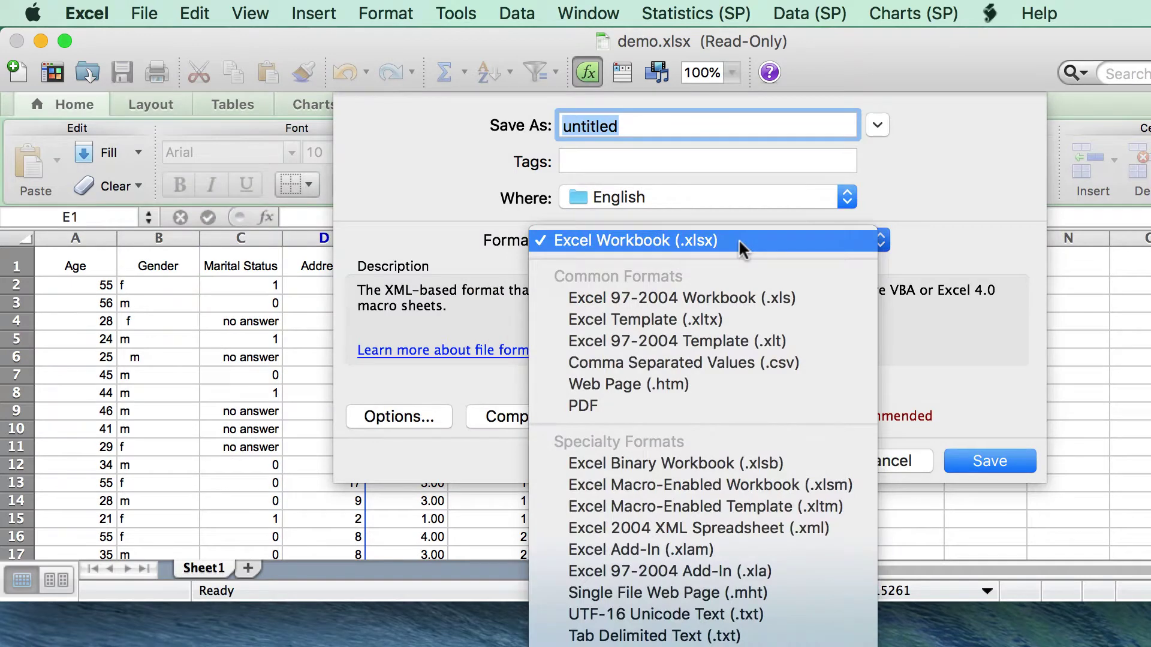
{"action": "left_click", "coordinate": [759, 357]}
{"action": "type", "text": "demo"}
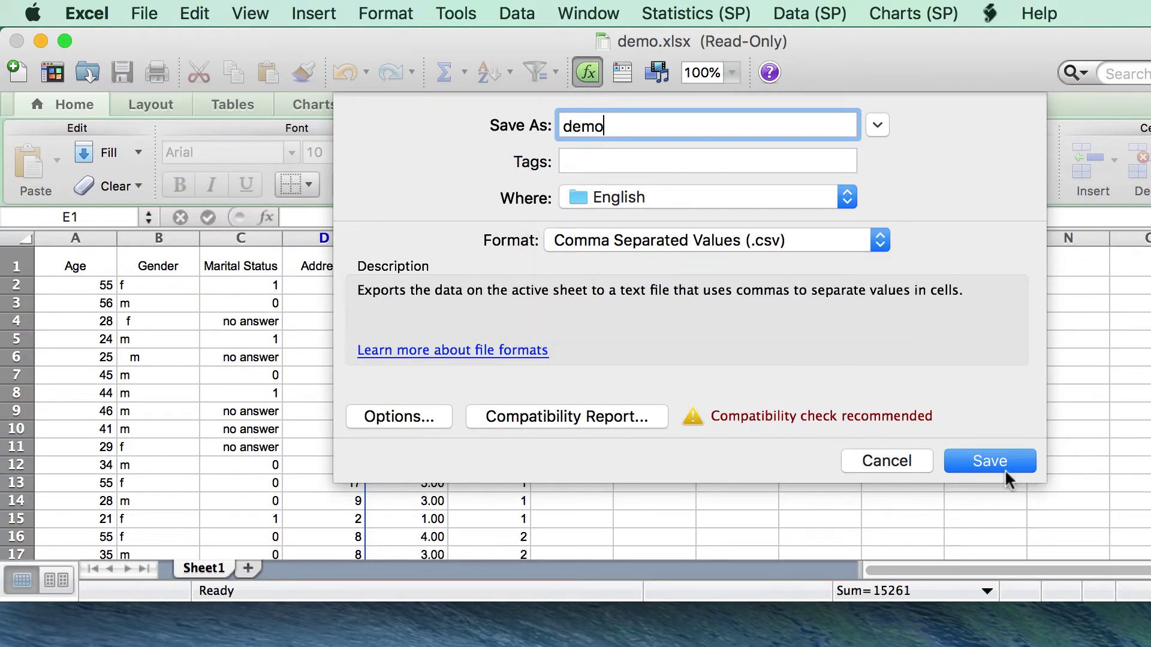
{"action": "left_click", "coordinate": [972, 461]}
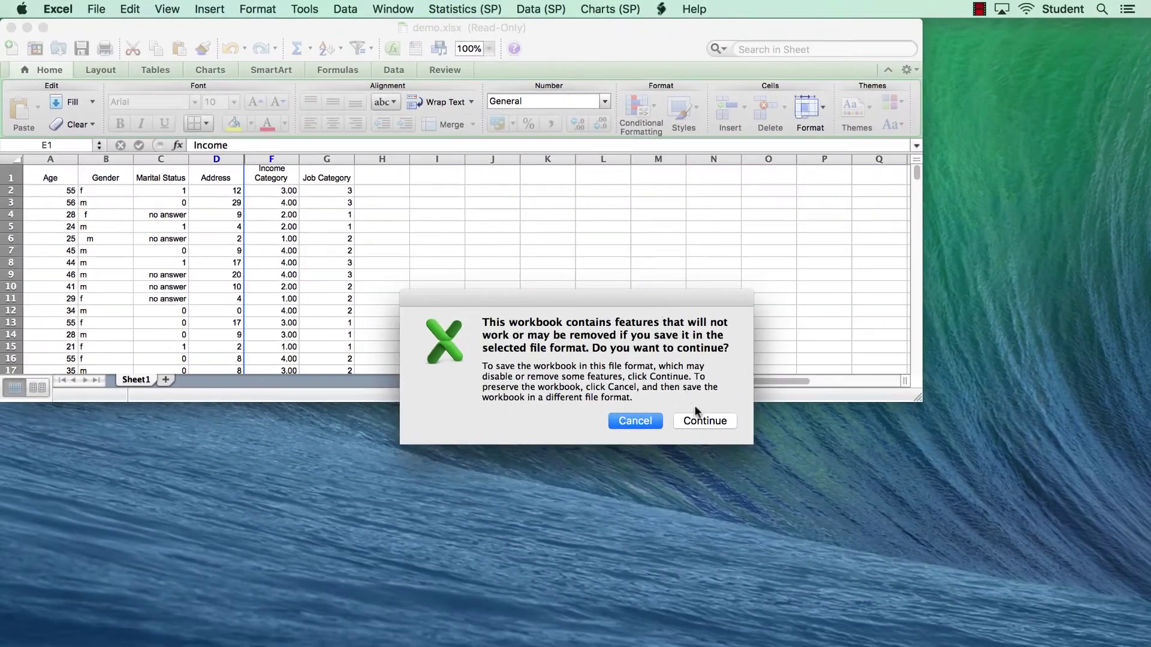
{"action": "left_click", "coordinate": [923, 553]}
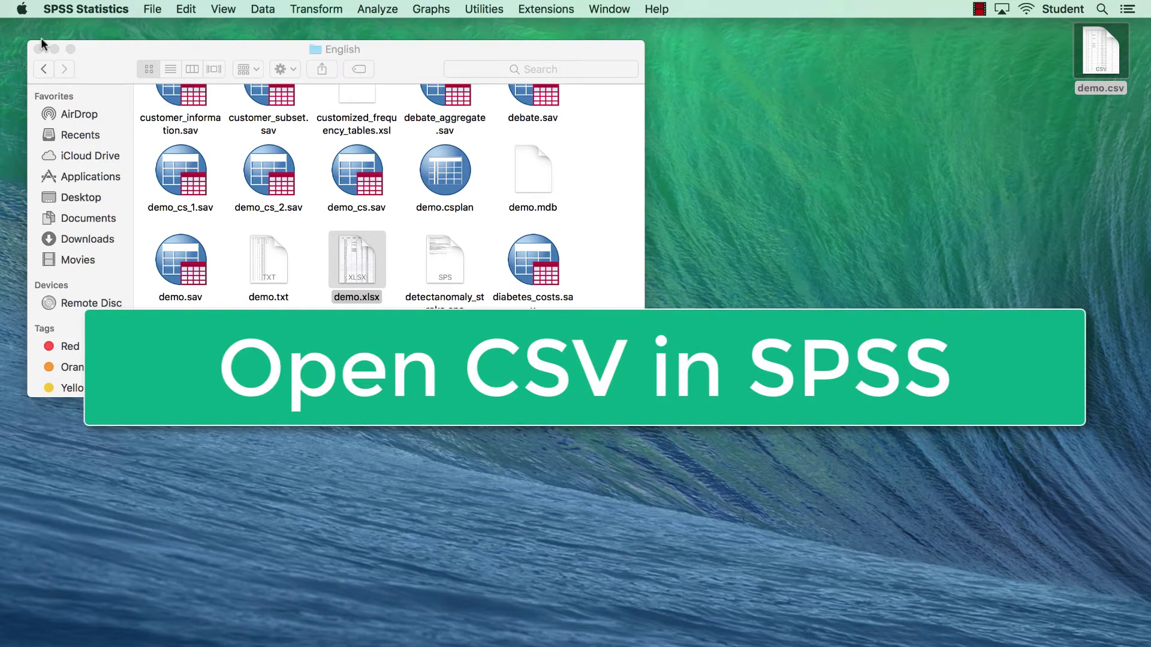
- In SPSS Statistics, import demo.csv from the student user's Desktop folder as CSV data
{"action": "left_click", "coordinate": [152, 9]}
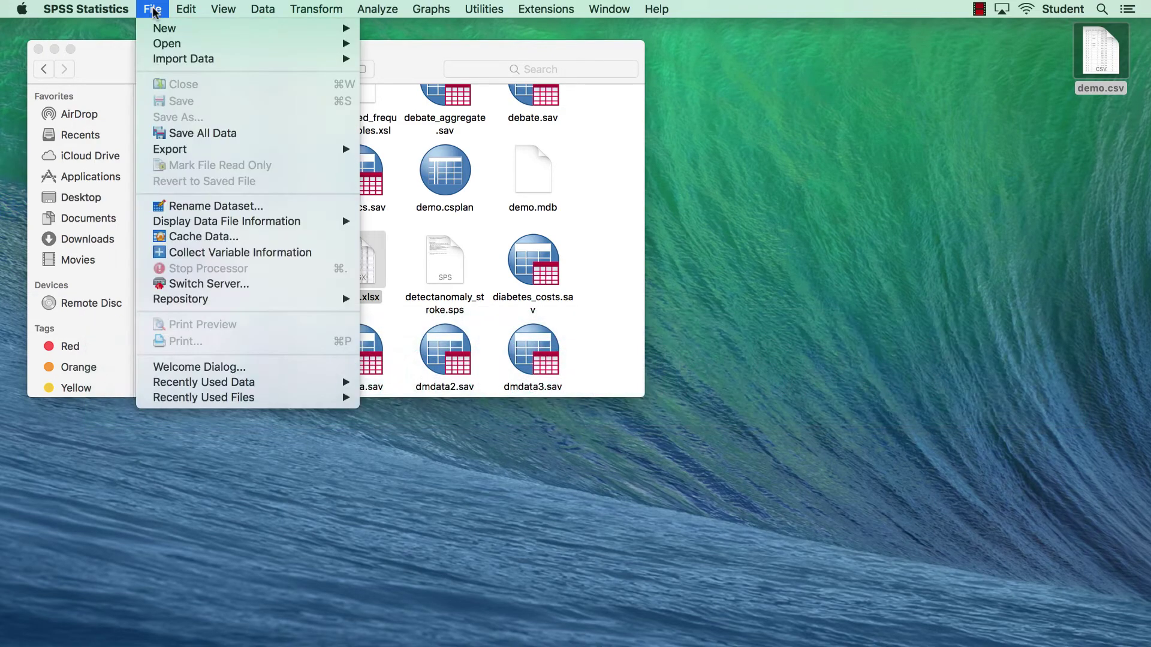
{"action": "mouse_move", "coordinate": [180, 47]}
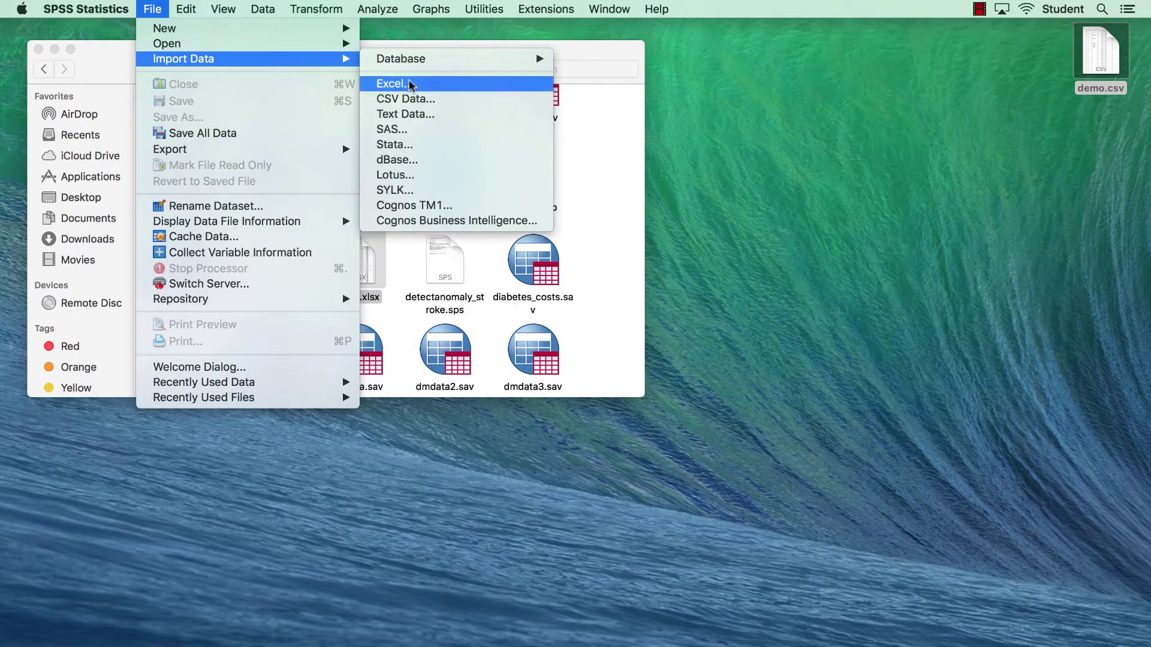
{"action": "left_click", "coordinate": [466, 99]}
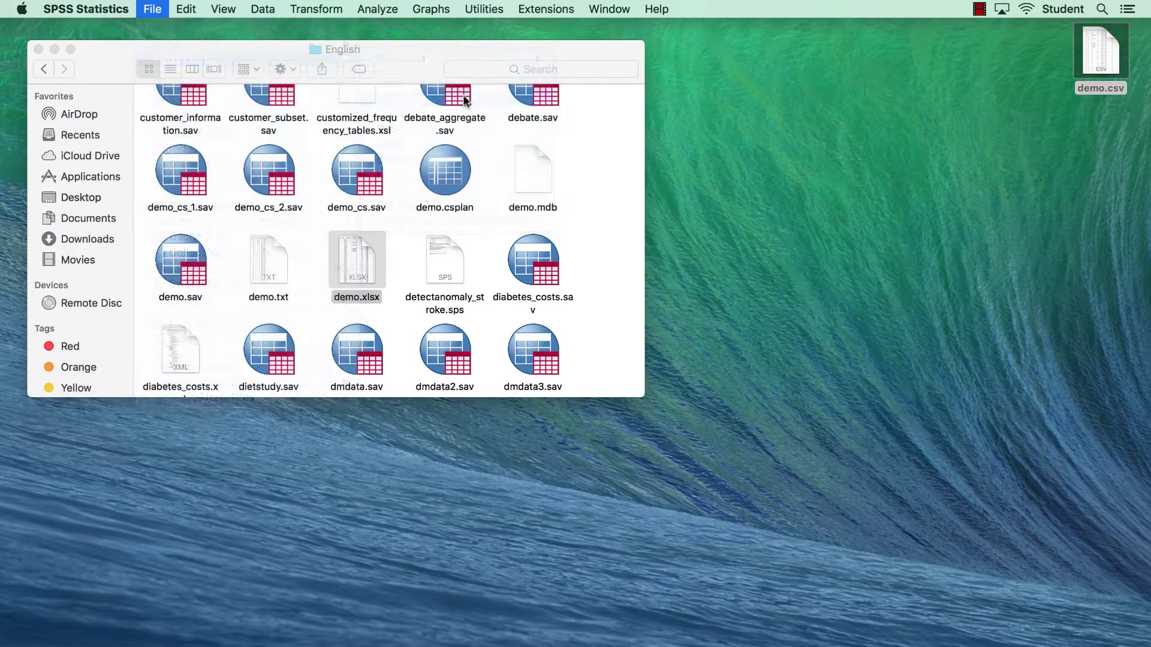
{"action": "left_click", "coordinate": [565, 228]}
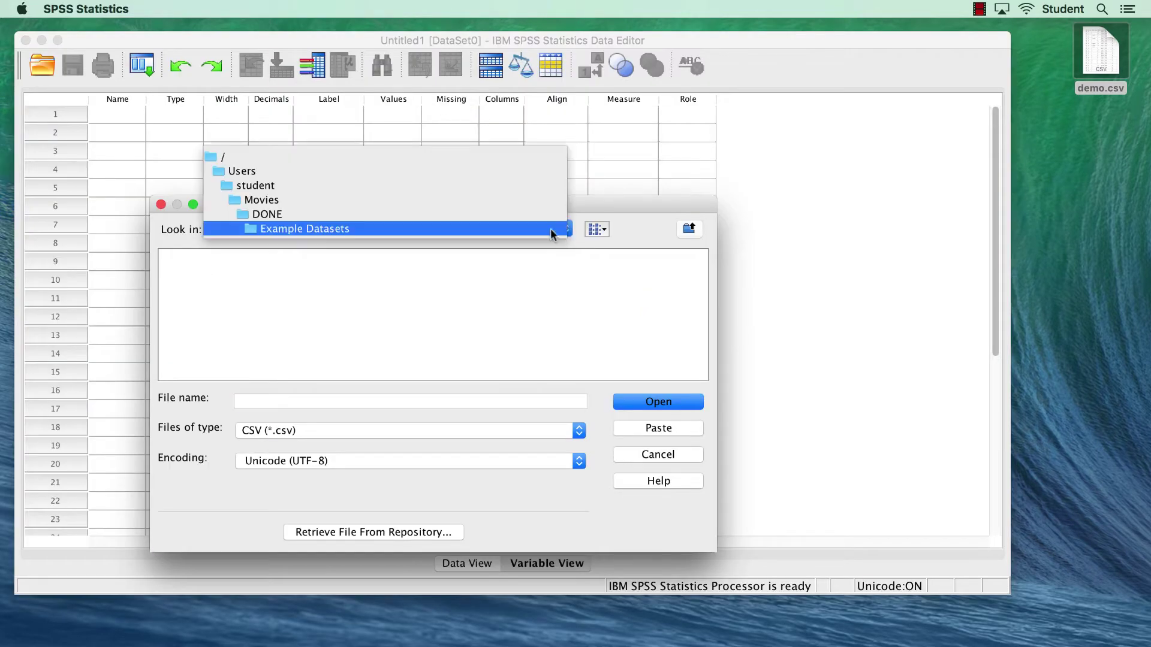
{"action": "left_click", "coordinate": [319, 182]}
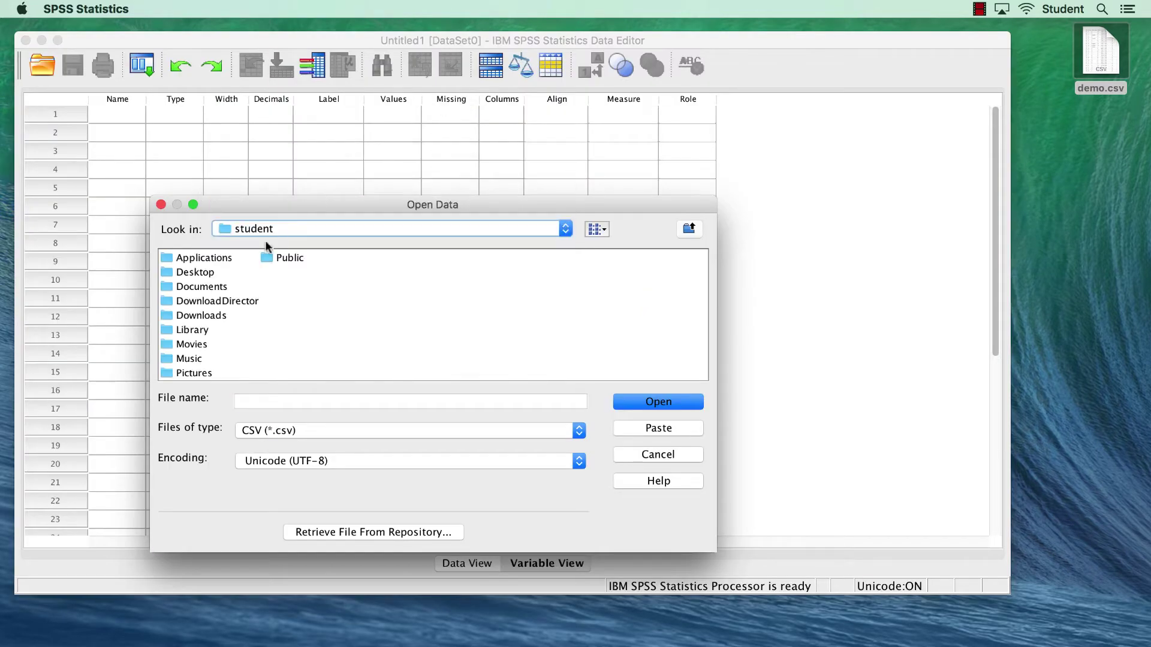
{"action": "double_click", "coordinate": [209, 273]}
{"action": "left_click", "coordinate": [208, 259]}
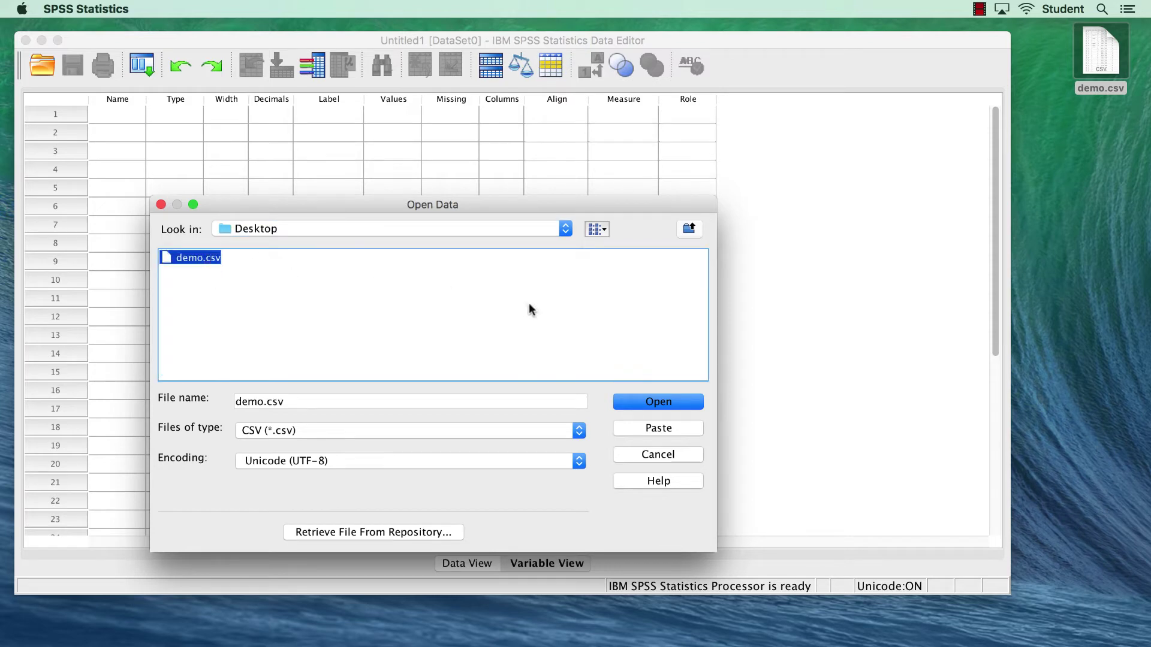
{"action": "left_click", "coordinate": [681, 400]}
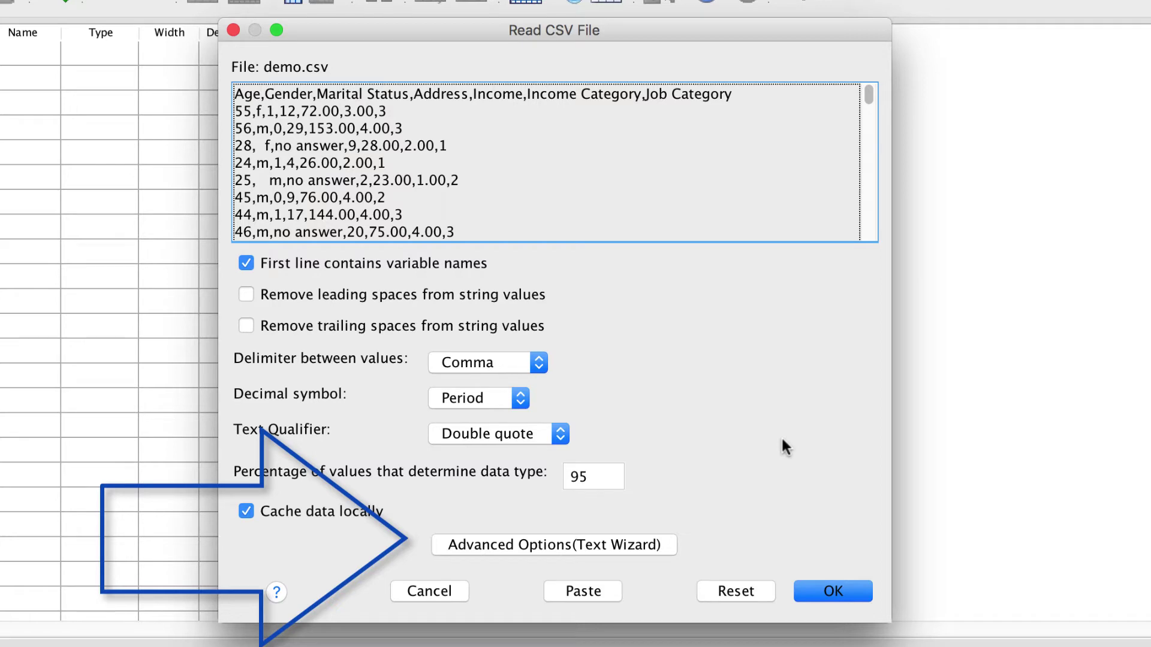
- Open the advanced text import wizard and accept no predefined format, delimited variables, names on line 1, and all cases starting on line 2
{"action": "left_click", "coordinate": [567, 543]}
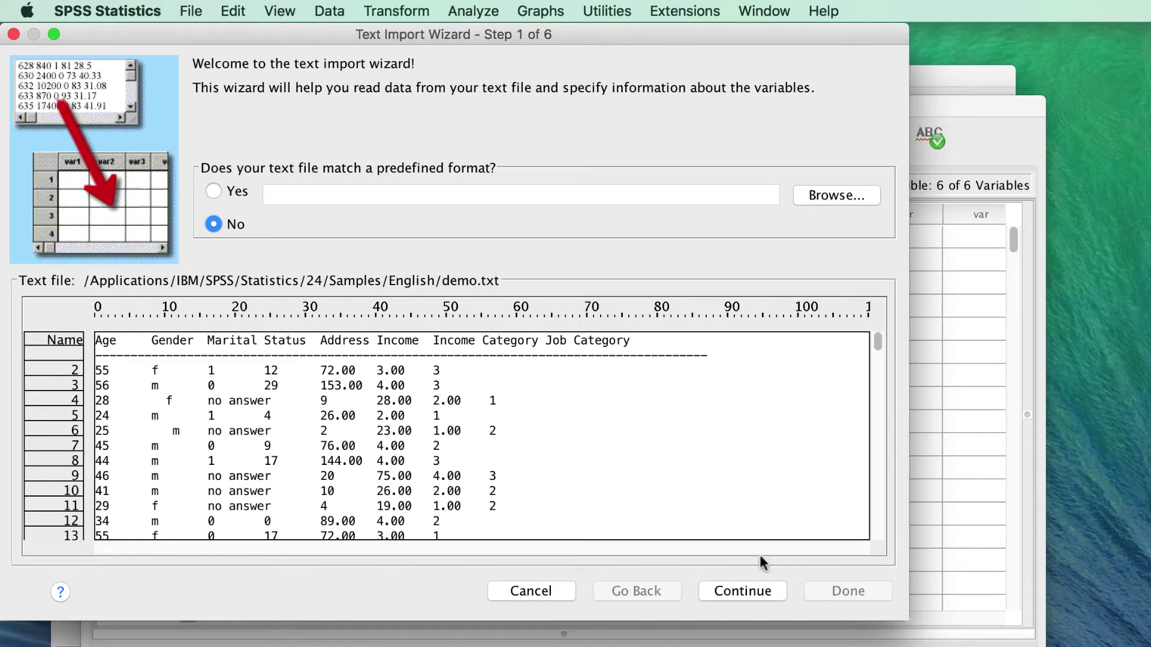
{"action": "left_click", "coordinate": [752, 588]}
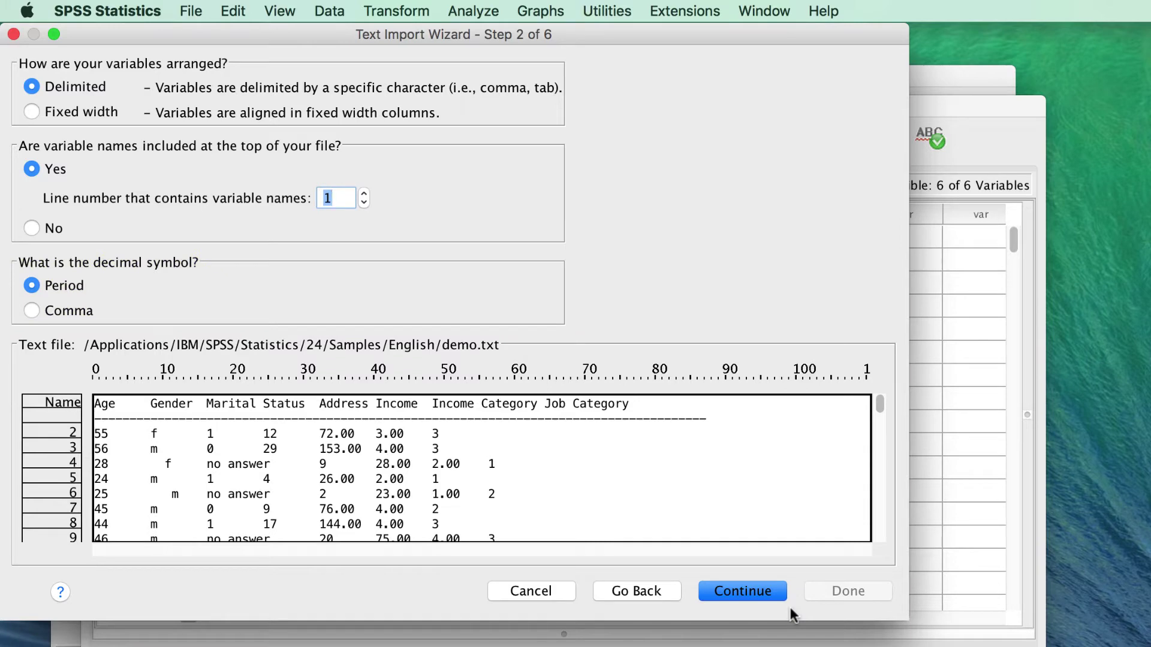
{"action": "left_click", "coordinate": [763, 591]}
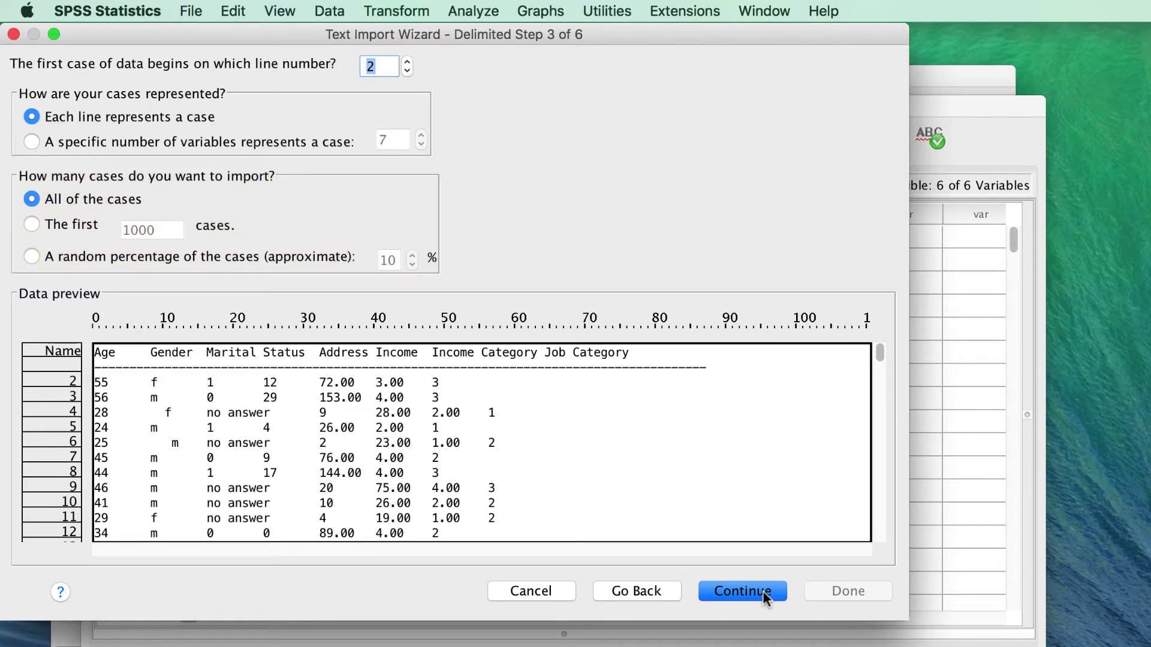
{"action": "left_click", "coordinate": [763, 591]}
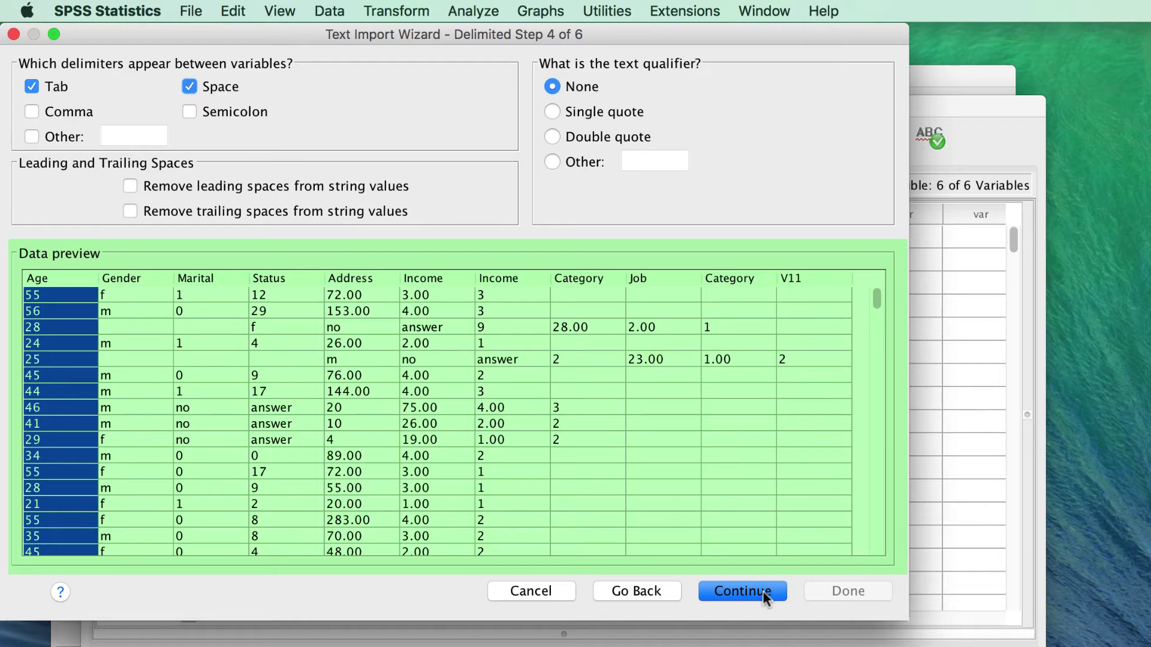
- Try the data preview without the Tab delimiter and with the Comma delimiter, restoring each setting
{"action": "left_click", "coordinate": [31, 87]}
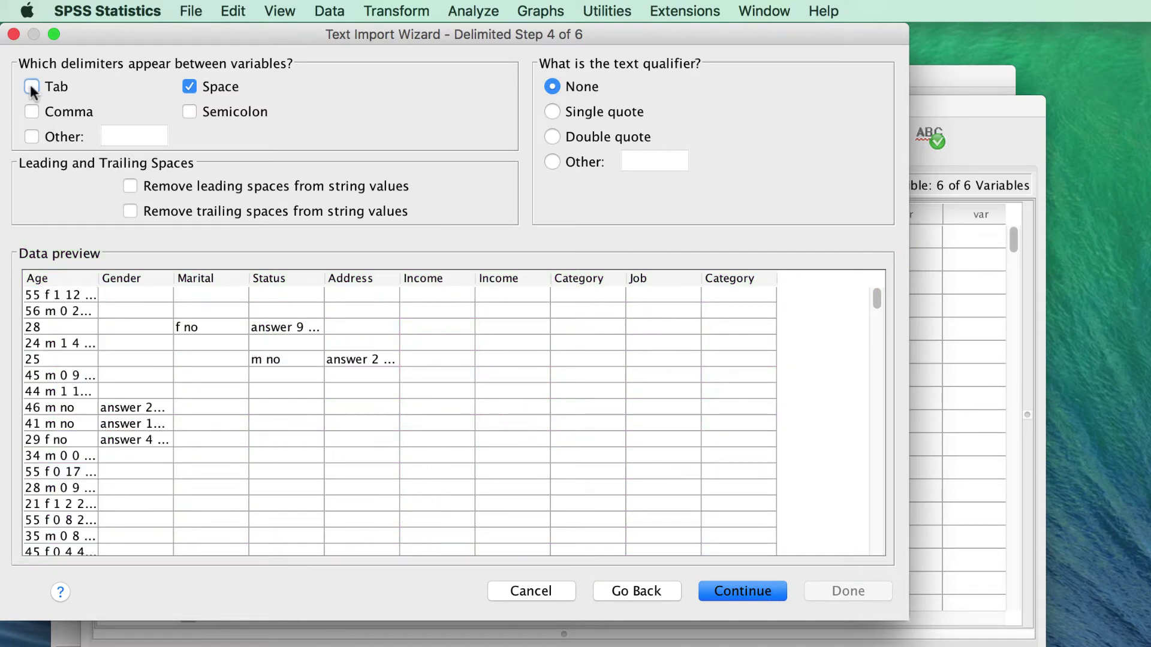
{"action": "left_click", "coordinate": [32, 87]}
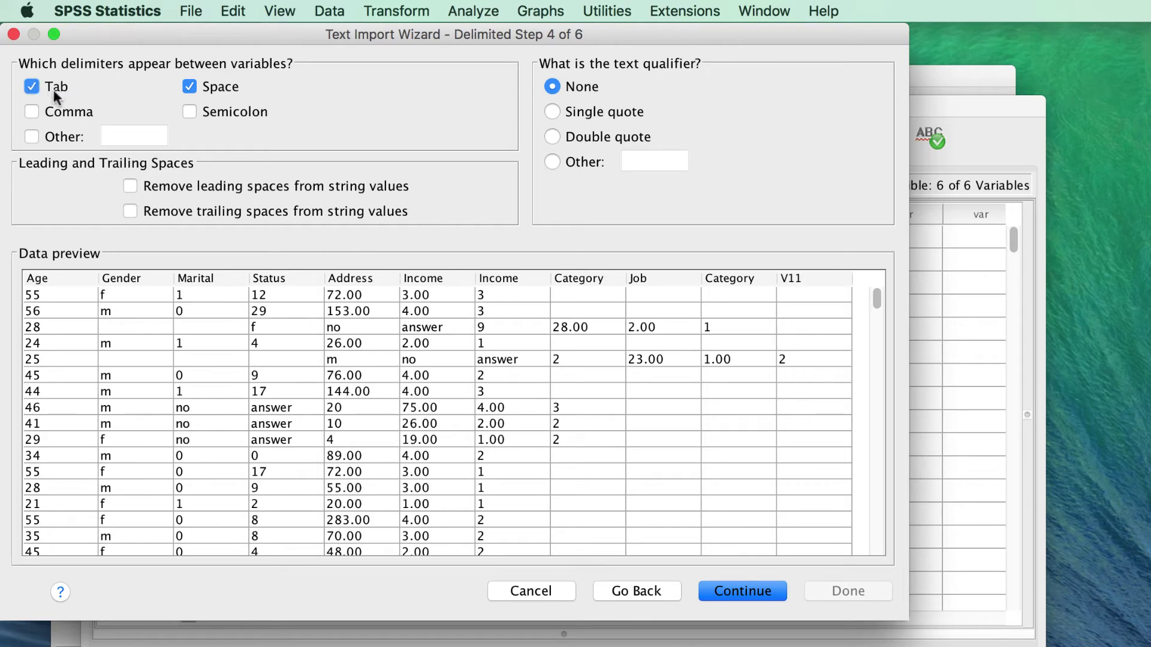
{"action": "left_click", "coordinate": [31, 113]}
{"action": "left_click", "coordinate": [32, 113]}
- Remove leading spaces from string values, exclude Space as a delimiter, and accept the corrected variable names
{"action": "left_click", "coordinate": [130, 186]}
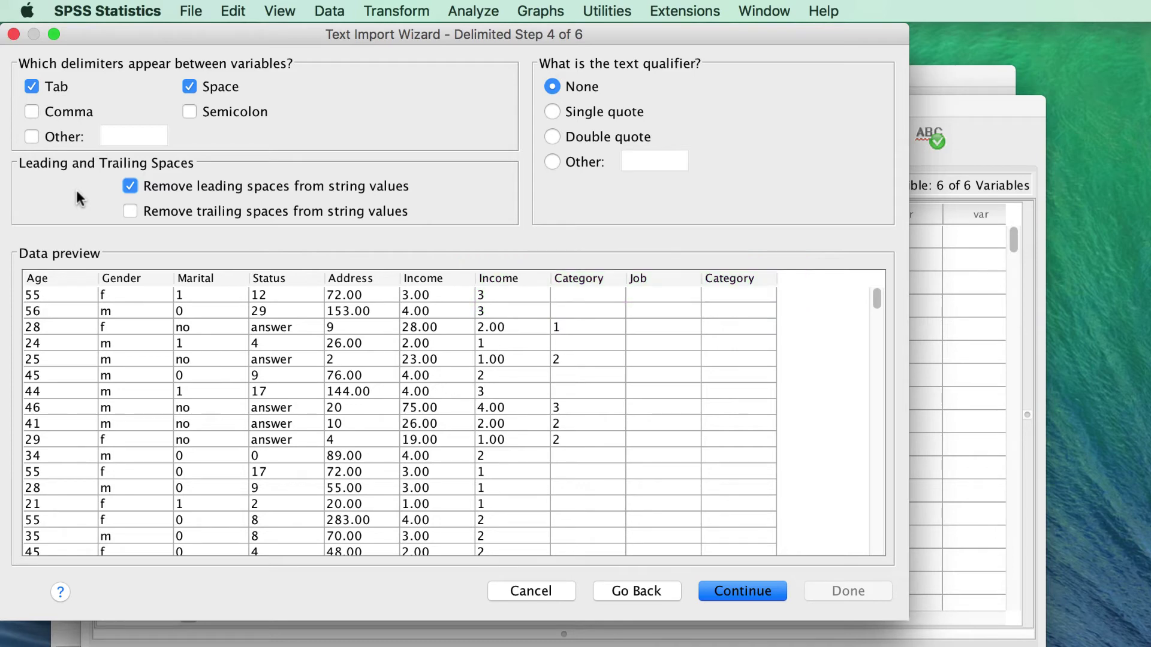
{"action": "left_click", "coordinate": [189, 87]}
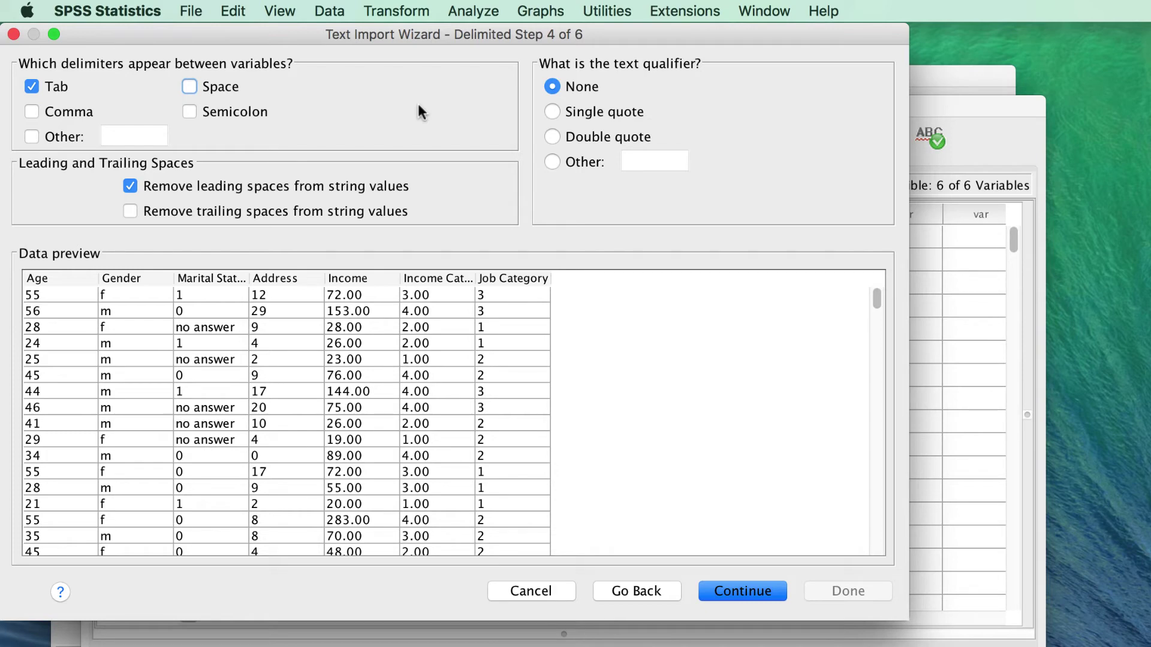
{"action": "left_click", "coordinate": [745, 591]}
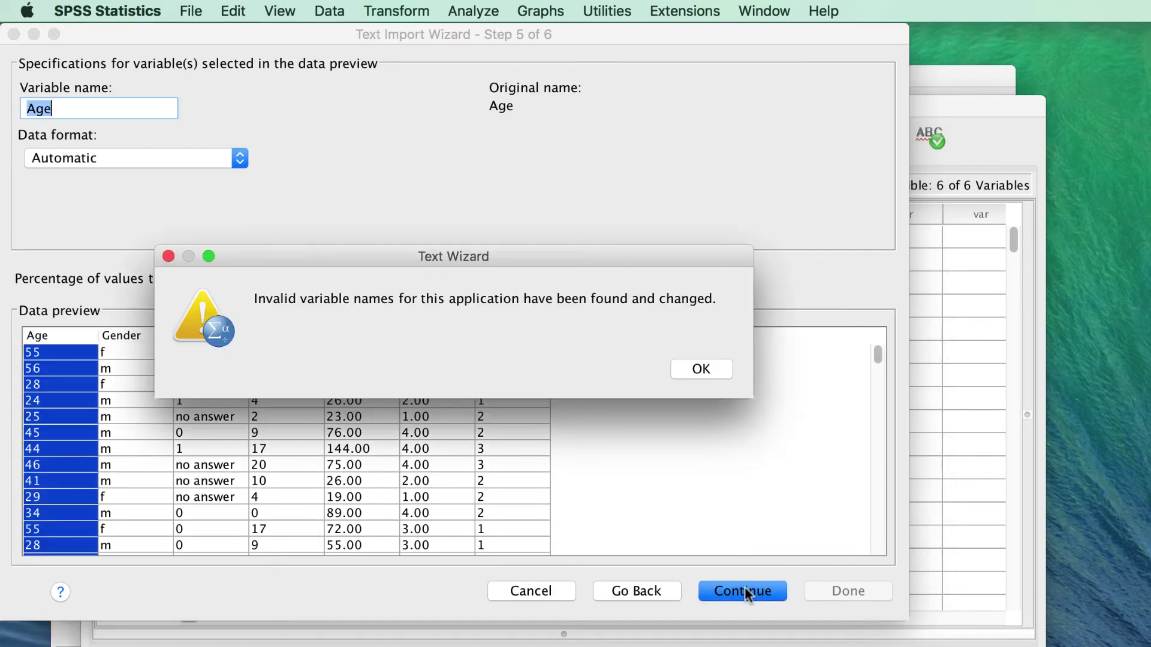
{"action": "left_click", "coordinate": [700, 369]}
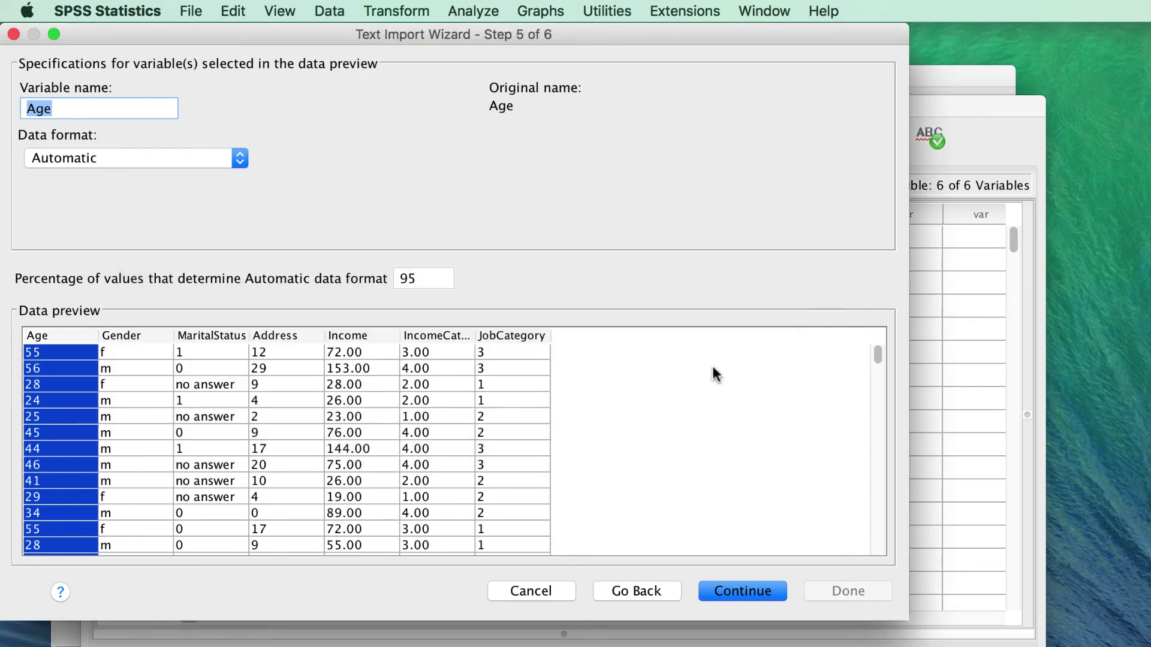
- Keep the automatic format for MaritalStatus at 95 percent of values and finish the import without saving the format or pasting syntax
{"action": "left_click", "coordinate": [227, 336]}
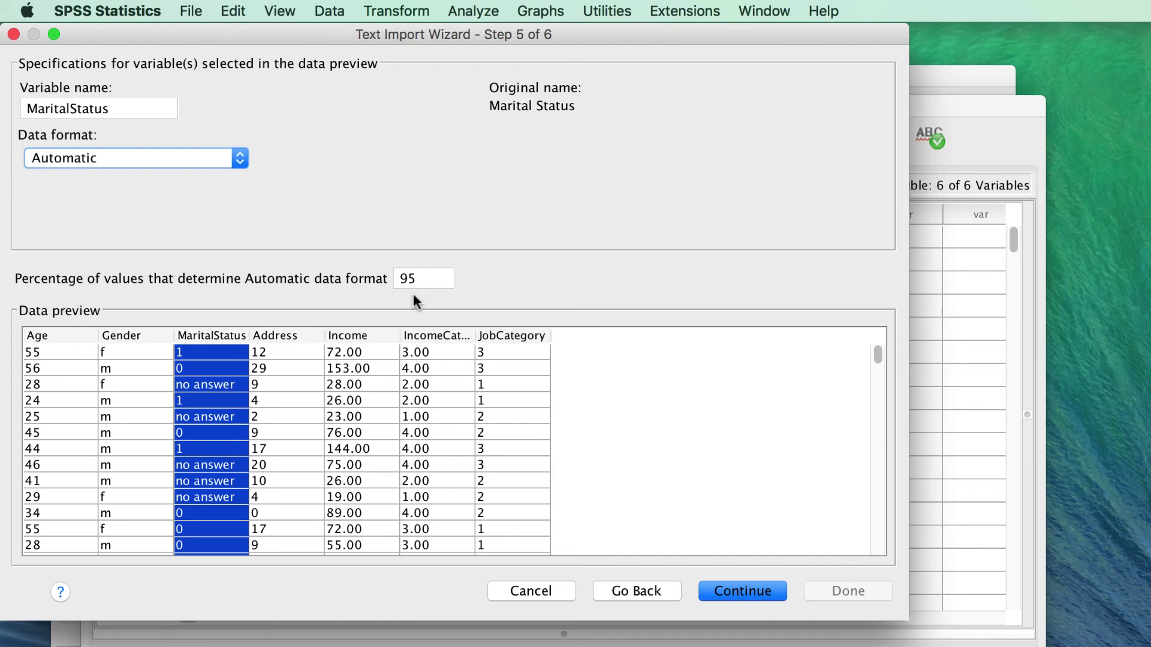
{"action": "key", "text": "Tab"}
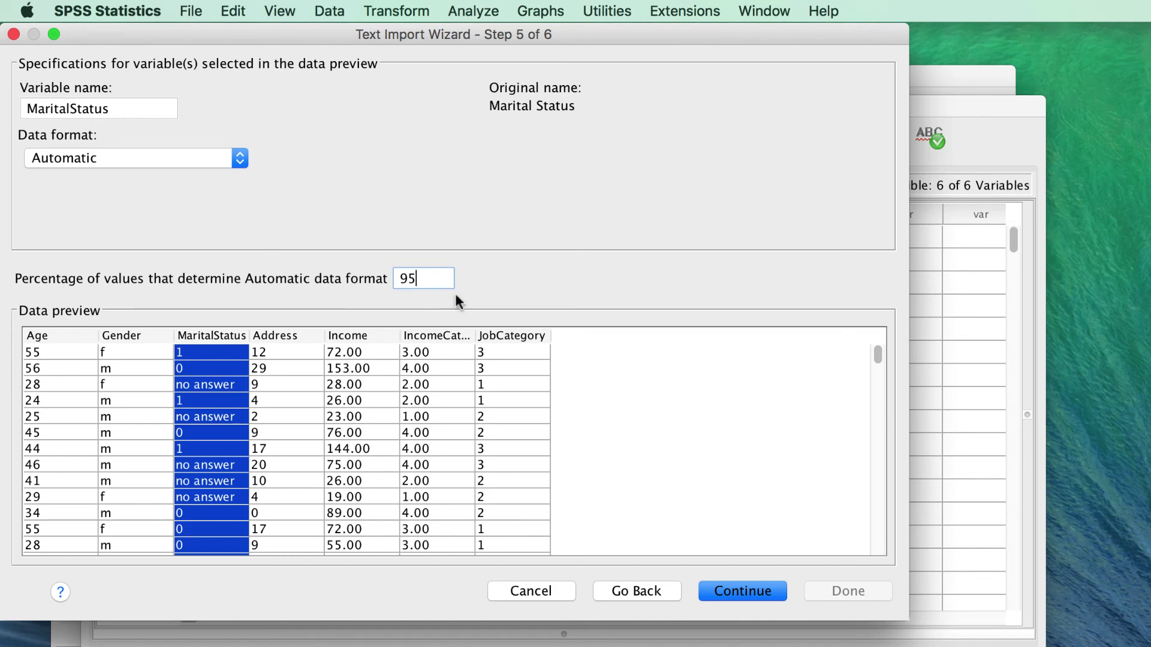
{"action": "left_click", "coordinate": [740, 584]}
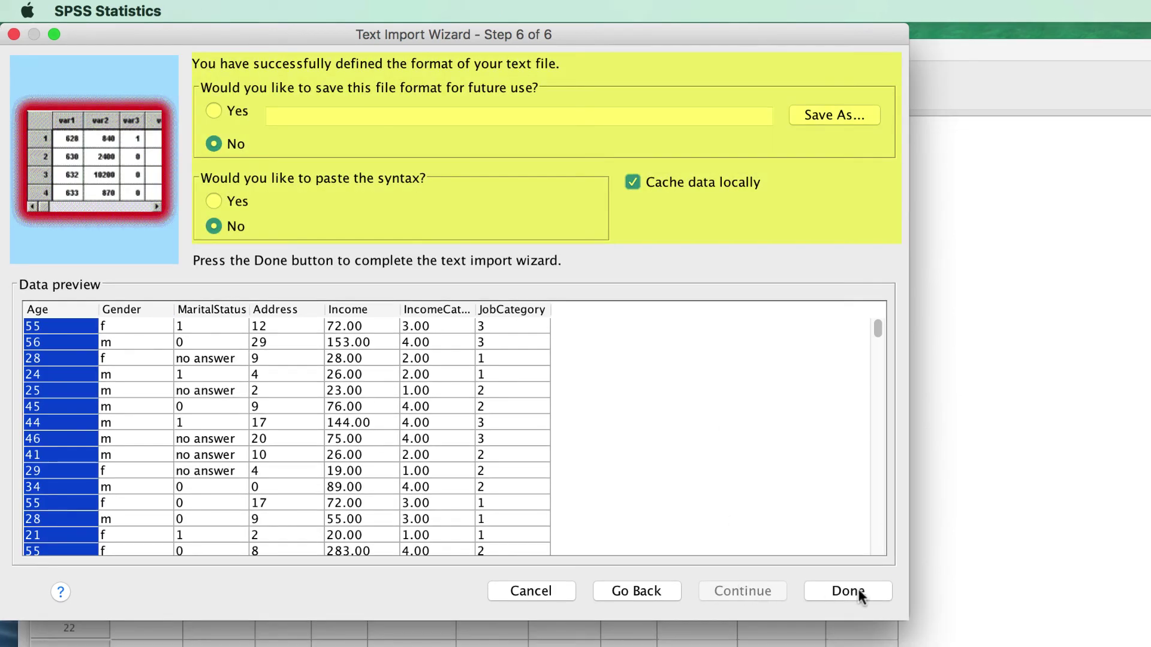
{"action": "left_click", "coordinate": [858, 589]}
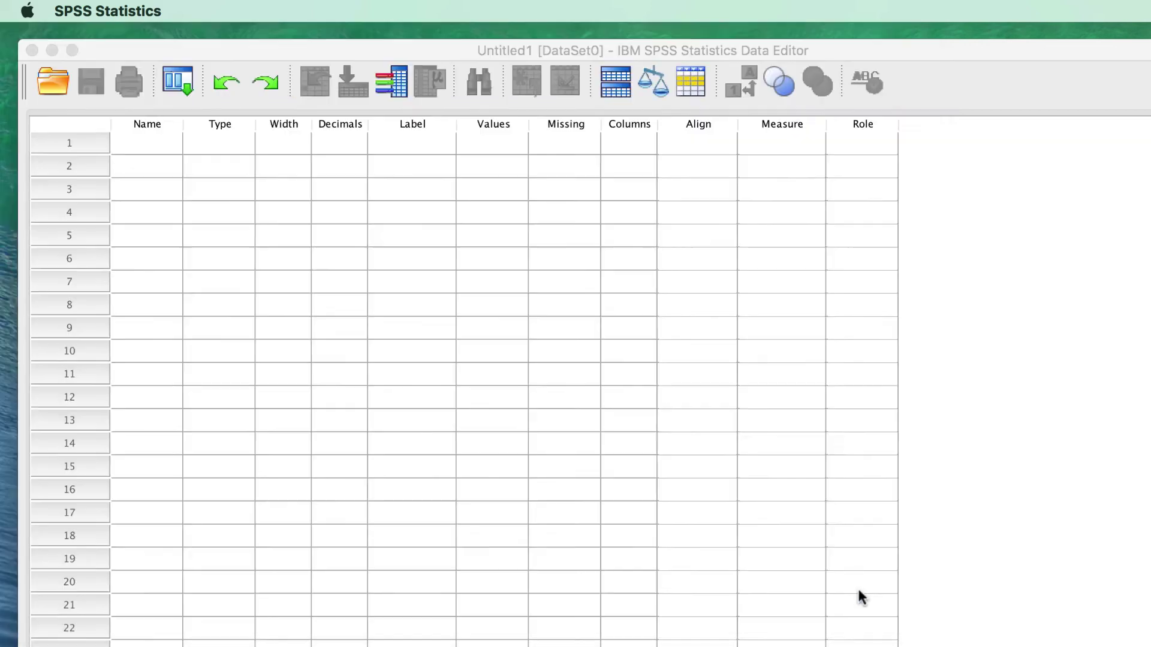